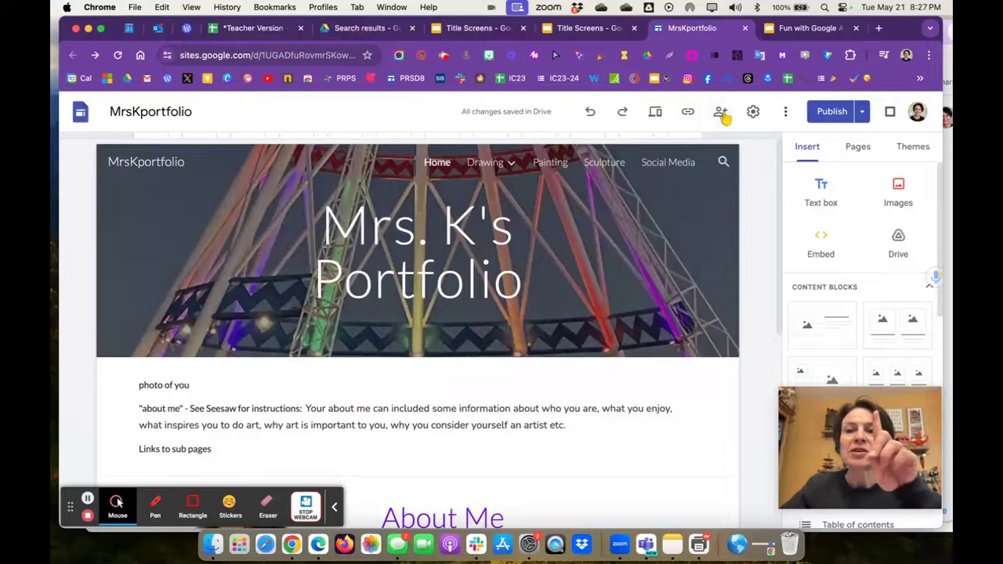
Add the personal Gmail account as an Editor on MrsKportfolio without notifying them, confirming the external-share warning.
{"action": "left_click", "coordinate": [720, 112]}
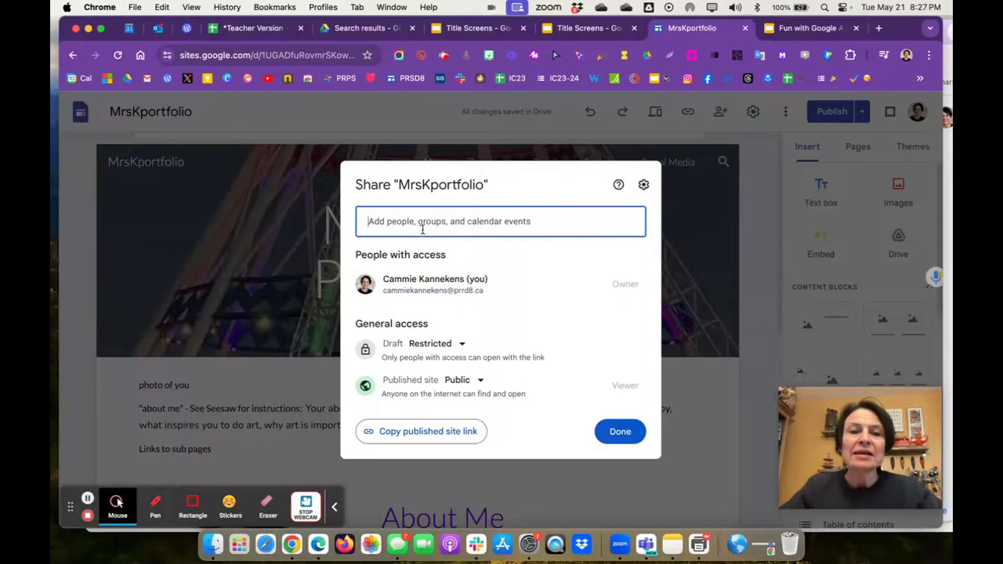
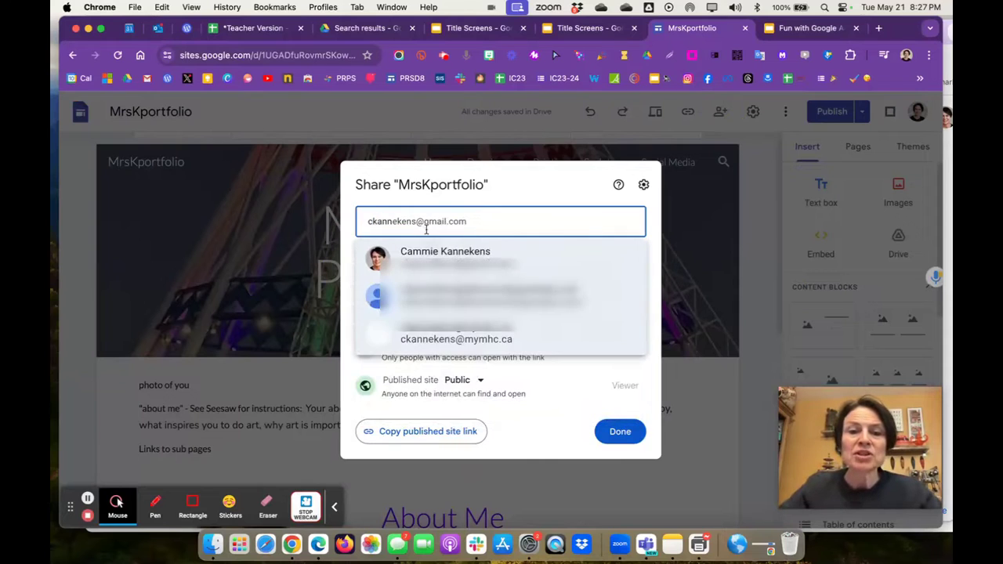
{"action": "left_click", "coordinate": [427, 252]}
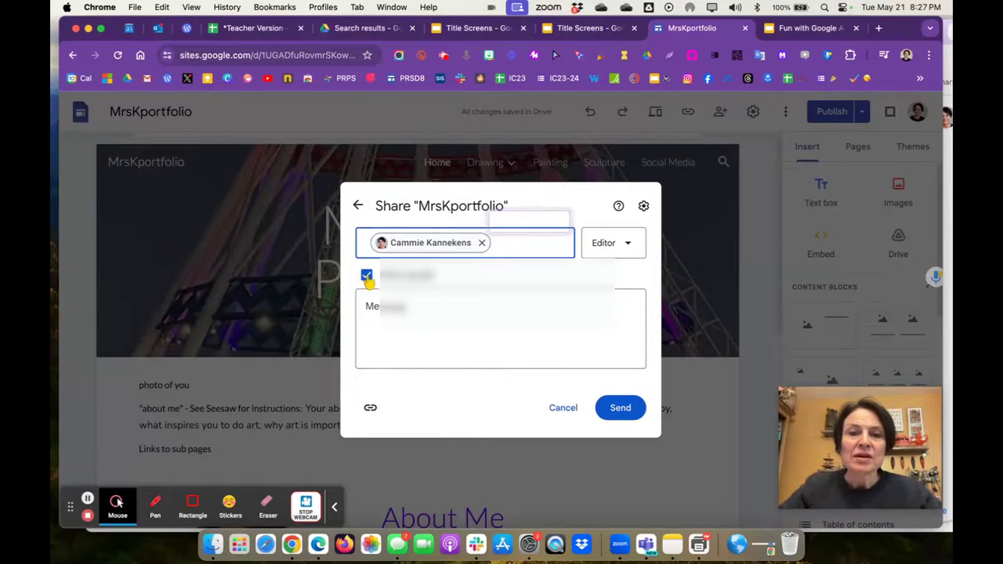
{"action": "left_click", "coordinate": [366, 275]}
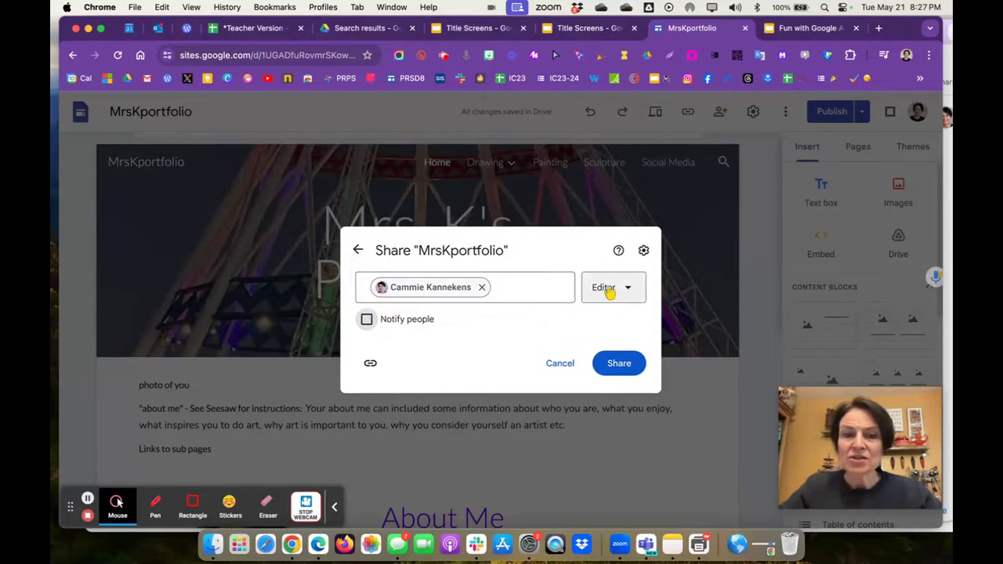
{"action": "left_click", "coordinate": [619, 365]}
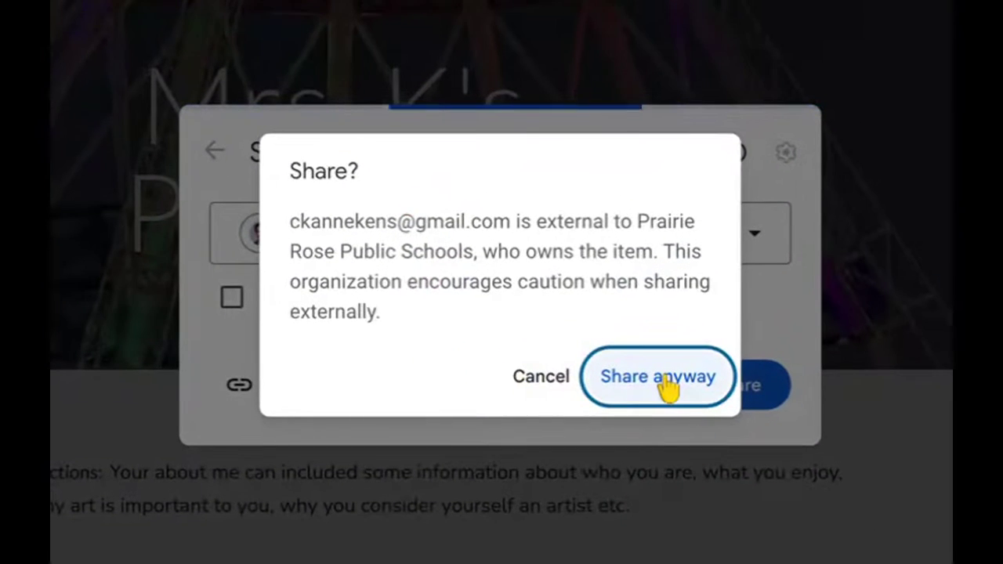
{"action": "left_click", "coordinate": [666, 386]}
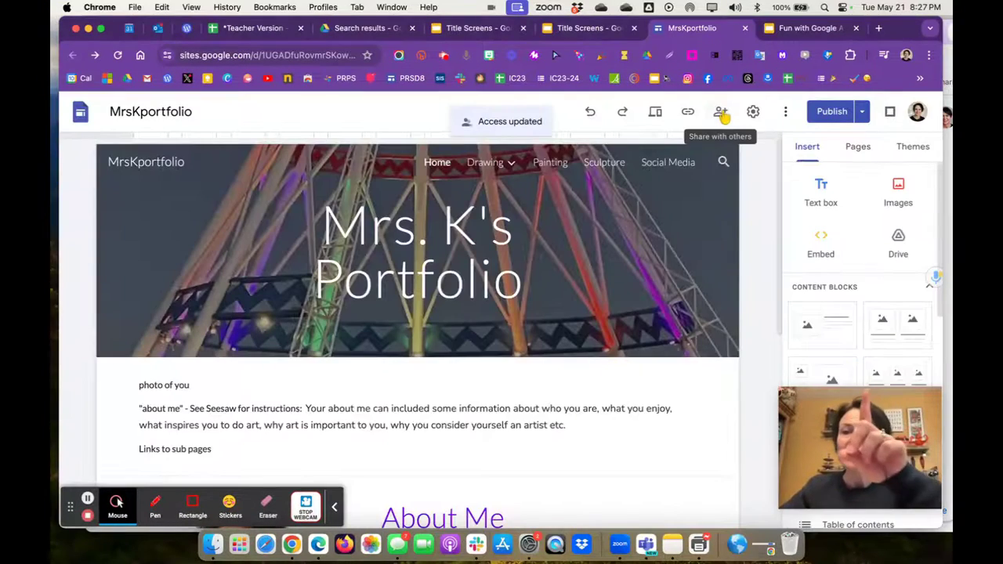
{"action": "left_click", "coordinate": [722, 114]}
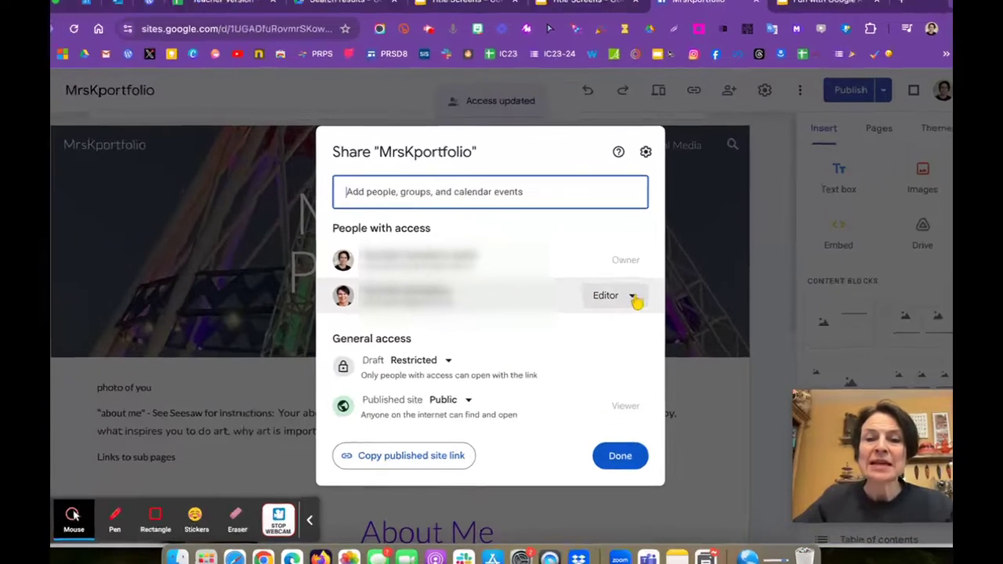
{"action": "left_click", "coordinate": [633, 302]}
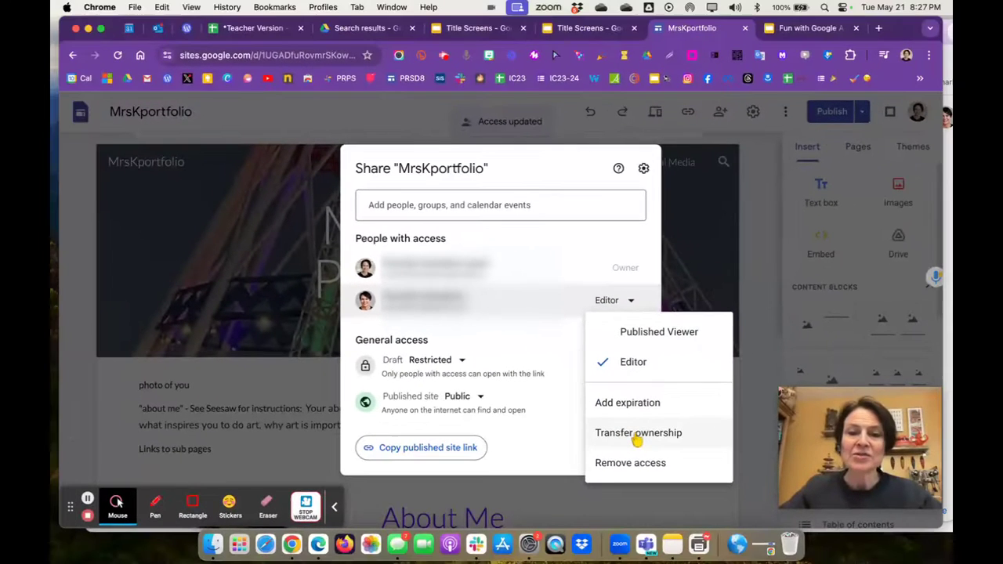
{"action": "left_click", "coordinate": [637, 435]}
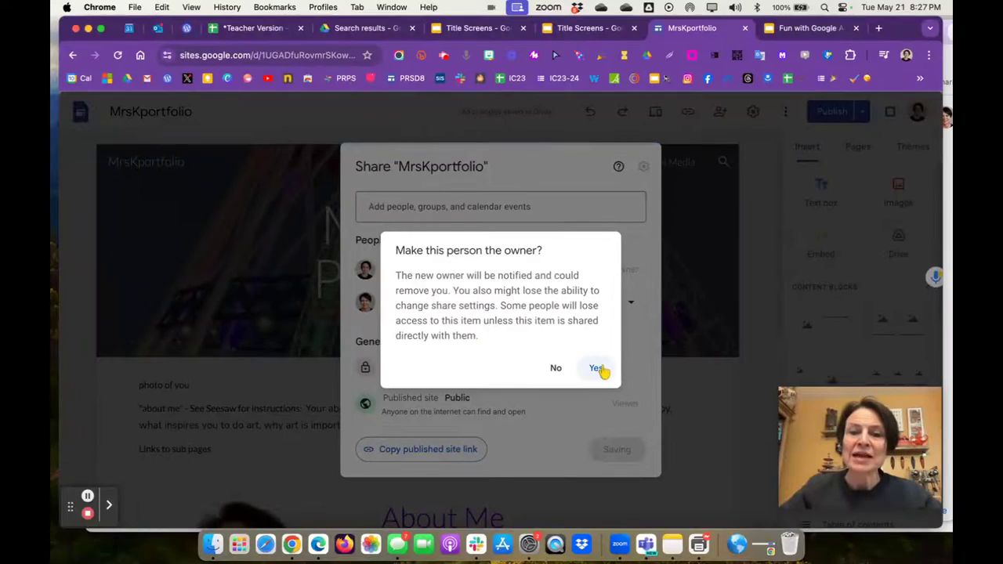
{"action": "left_click", "coordinate": [598, 369]}
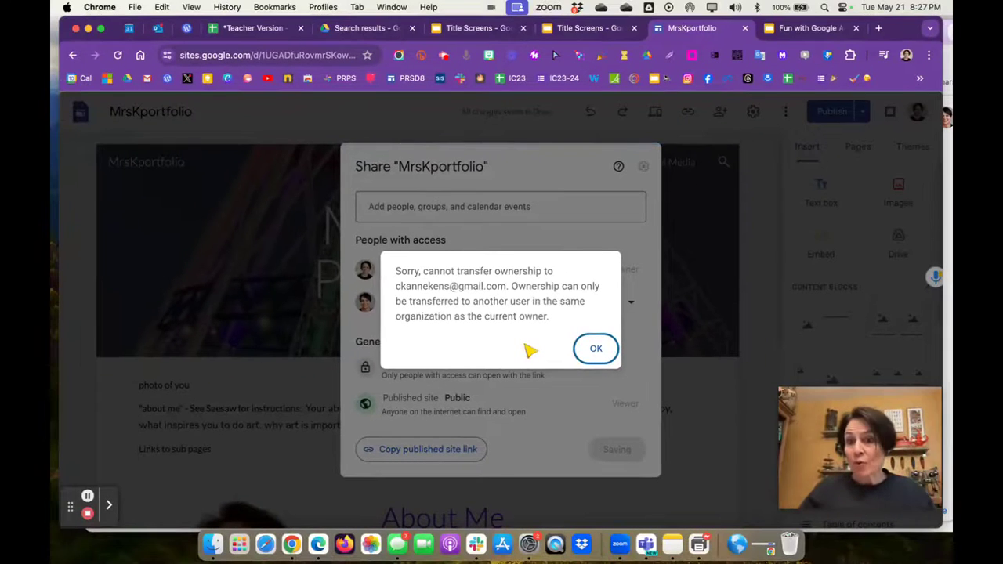
{"action": "left_click", "coordinate": [599, 354]}
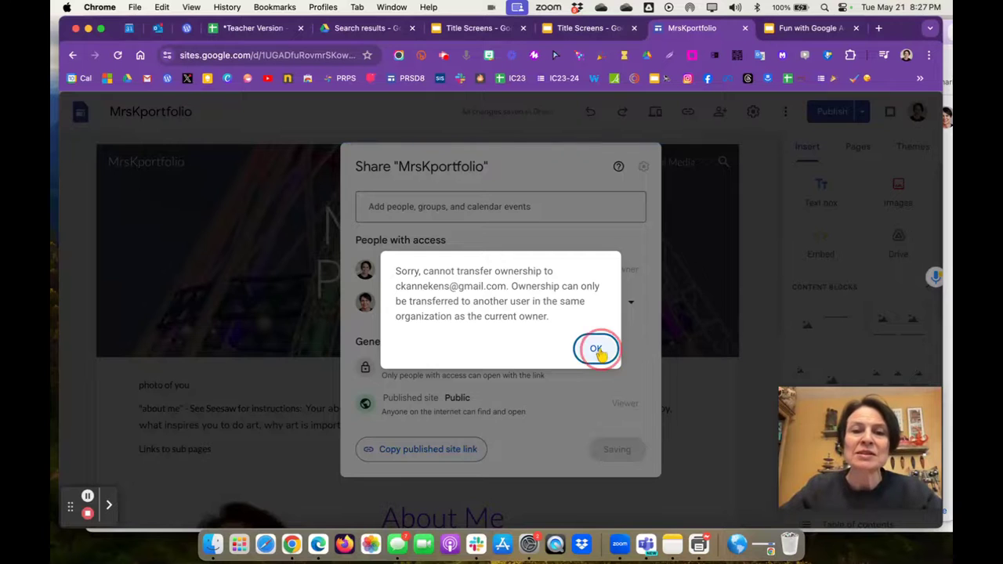
{"action": "left_click", "coordinate": [291, 437]}
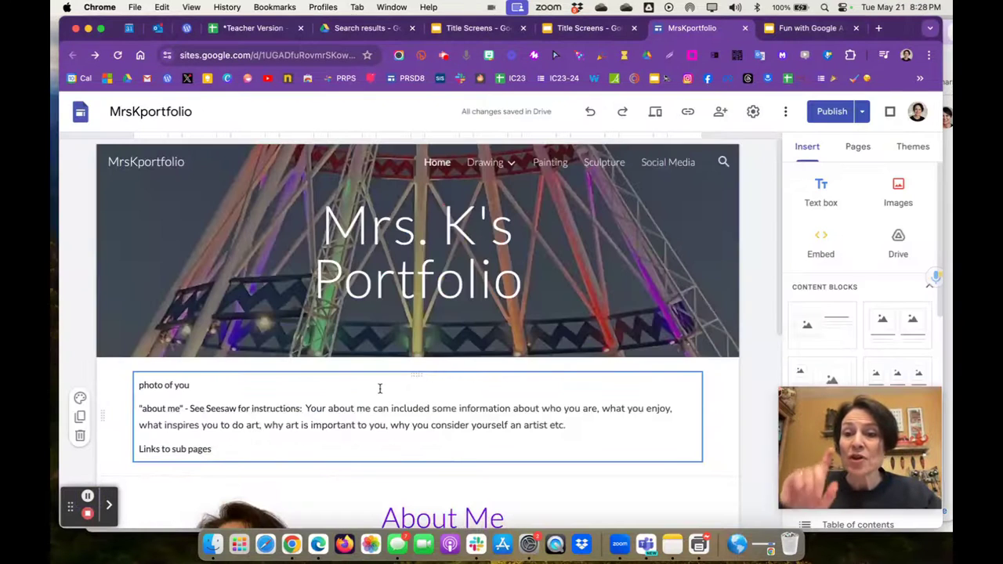
Open a new Chrome window under the personal profile and move it slightly left.
{"action": "left_click", "coordinate": [710, 263]}
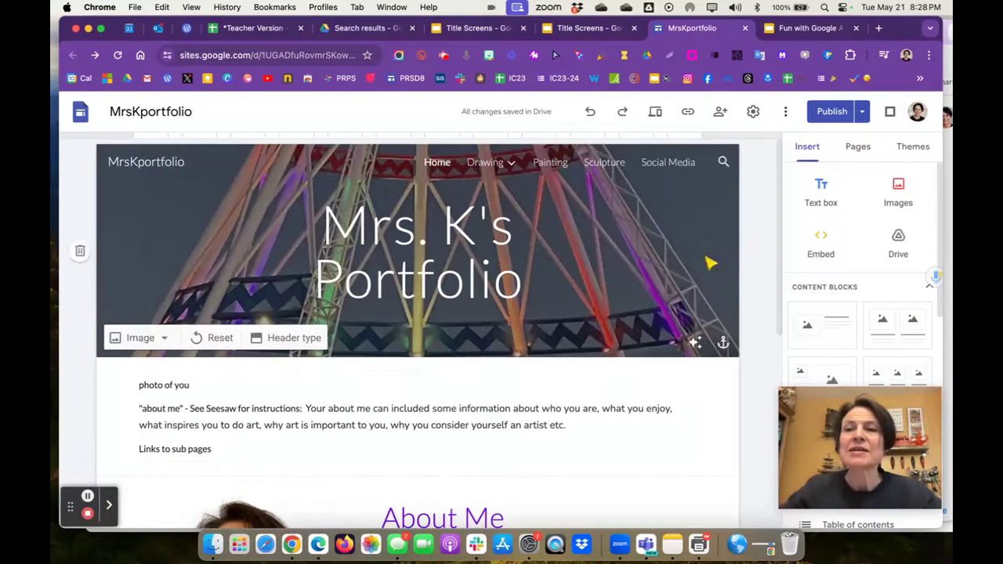
{"action": "left_click", "coordinate": [907, 56]}
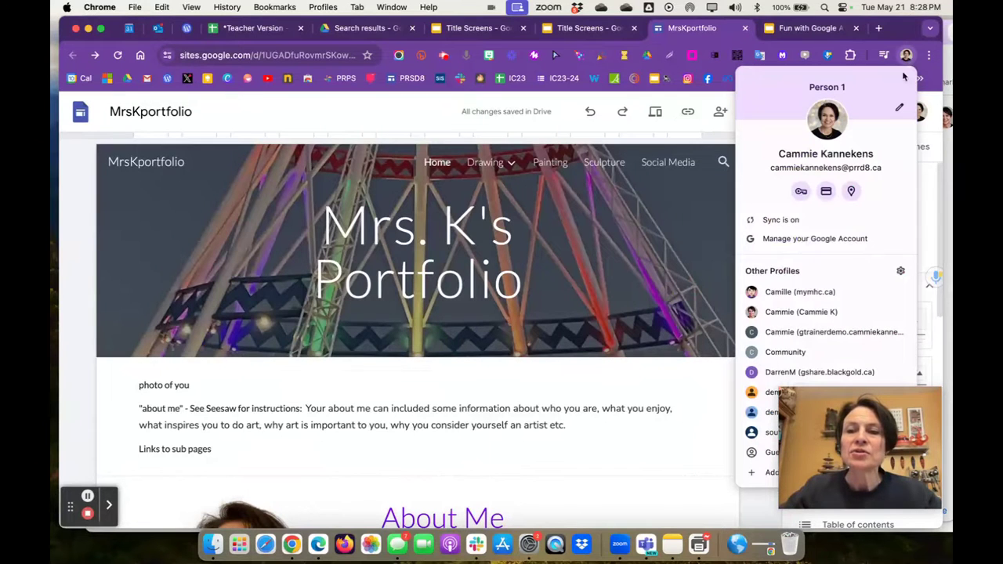
{"action": "left_click", "coordinate": [778, 312]}
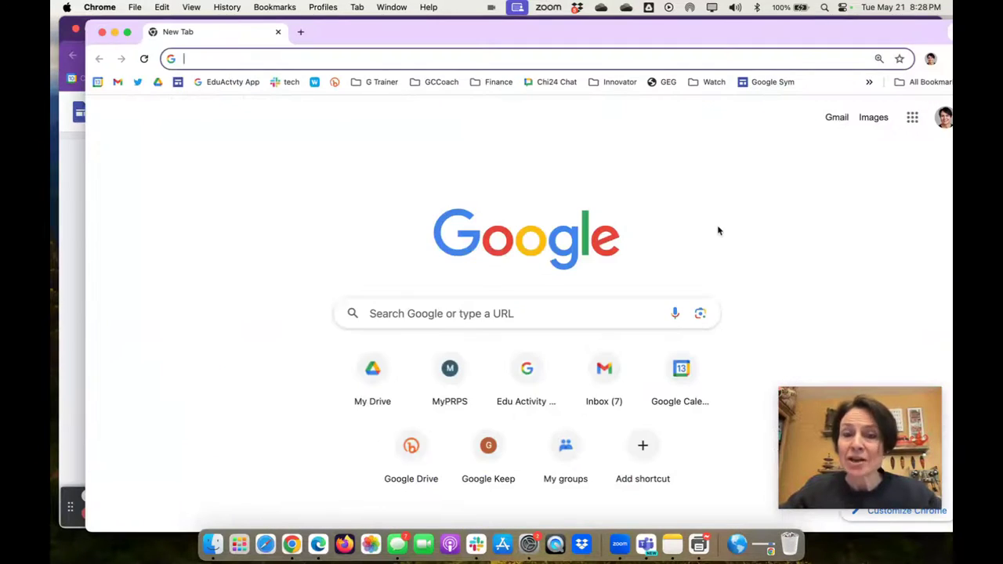
{"action": "left_click_drag", "start_coordinate": [479, 37], "coordinate": [452, 36]}
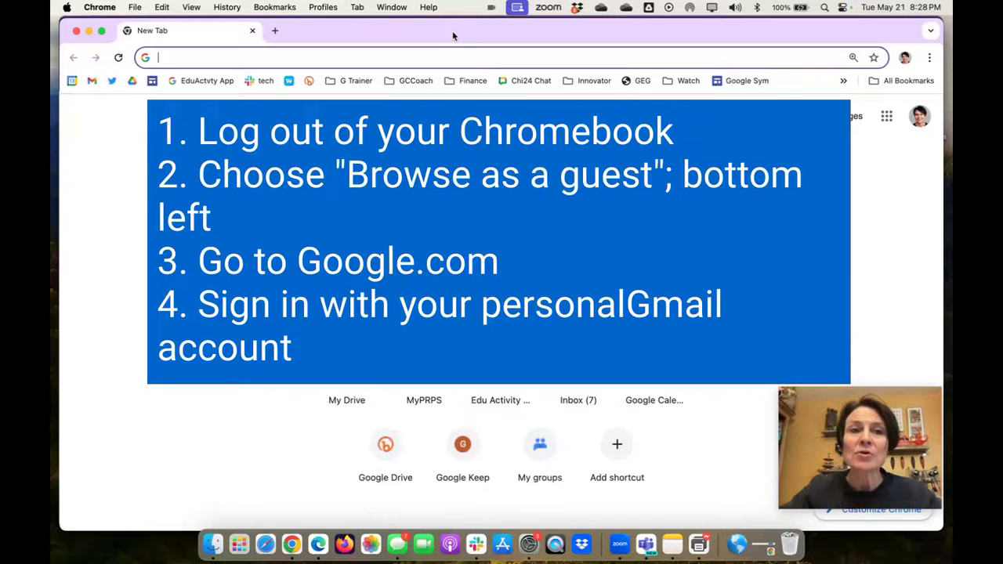
{"action": "left_click", "coordinate": [351, 62]}
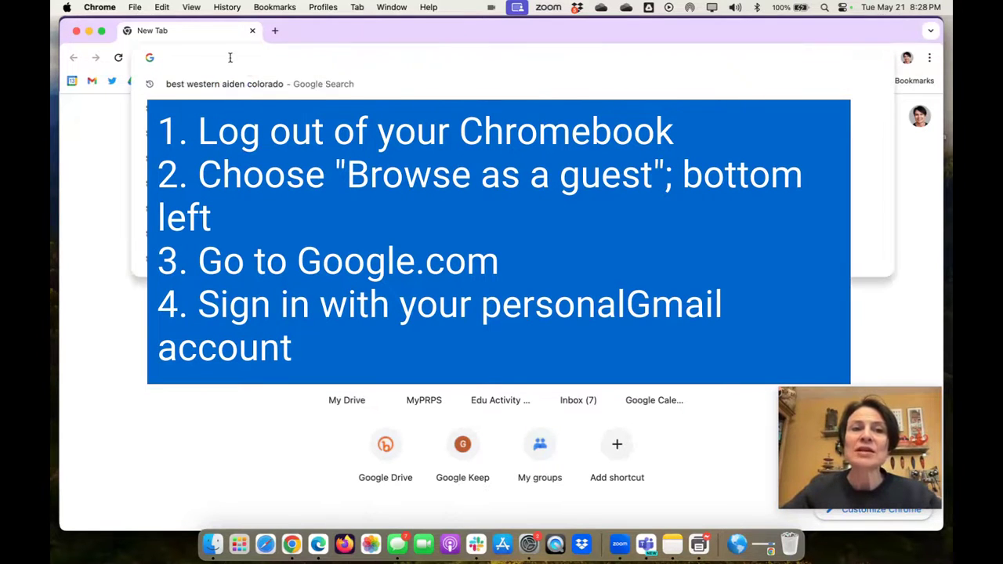
{"action": "left_click", "coordinate": [97, 239]}
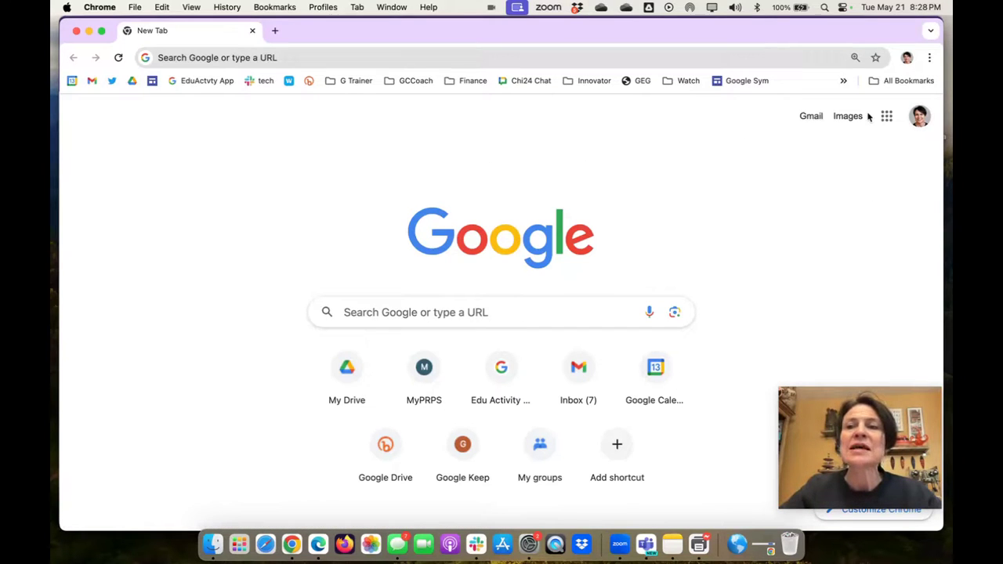
{"action": "left_click", "coordinate": [887, 117]}
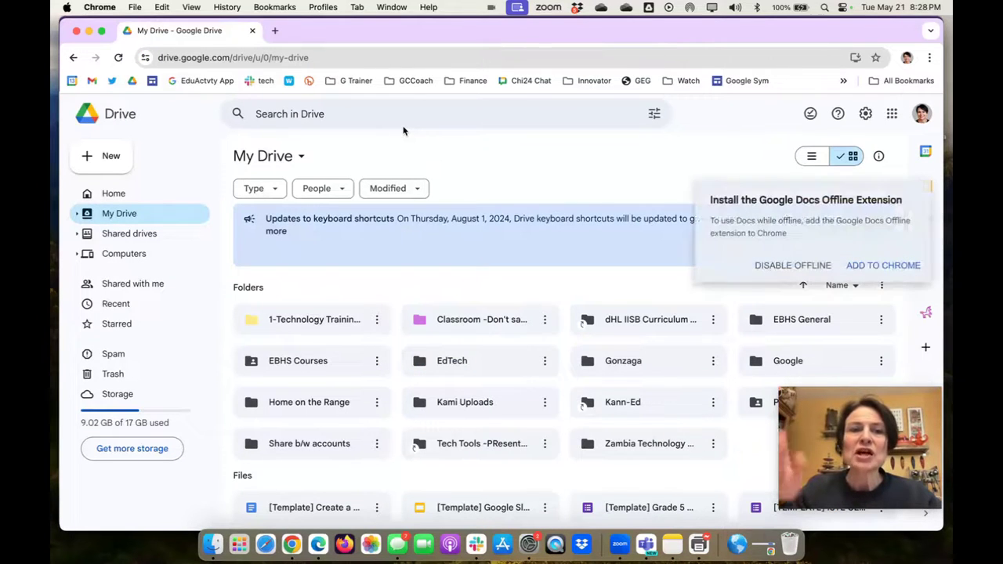
Search Drive for 'mrskport', then run an advanced search filtered to Sites files.
{"action": "left_click", "coordinate": [294, 116]}
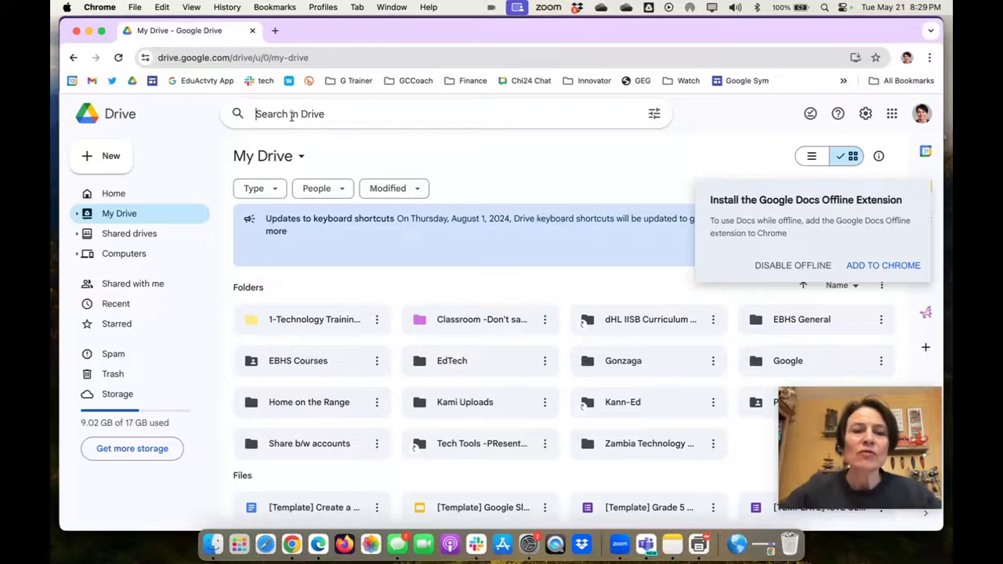
{"action": "type", "text": "mrs"}
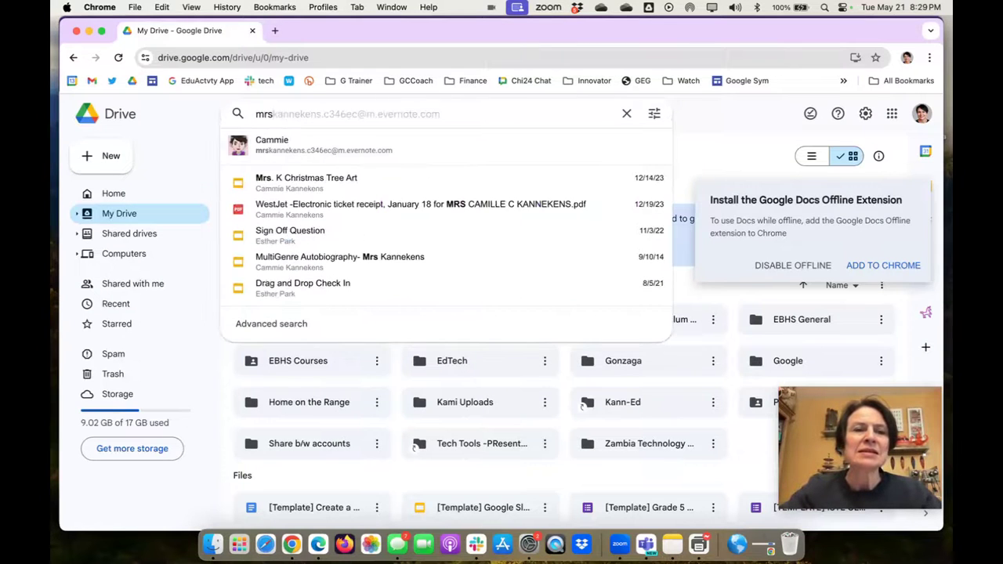
{"action": "type", "text": "kportfo"}
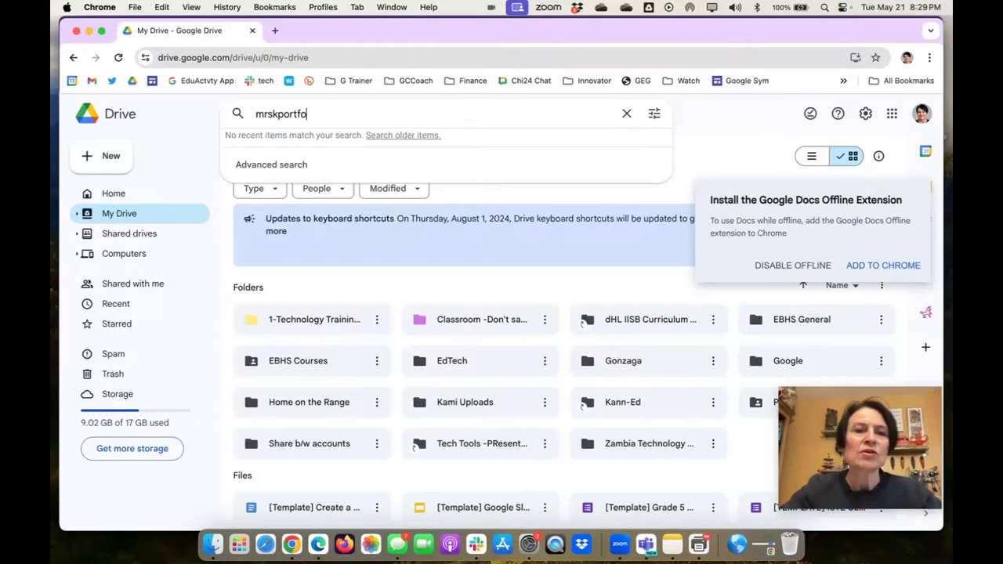
{"action": "key", "text": "Return"}
{"action": "key", "text": "BackSpace"}
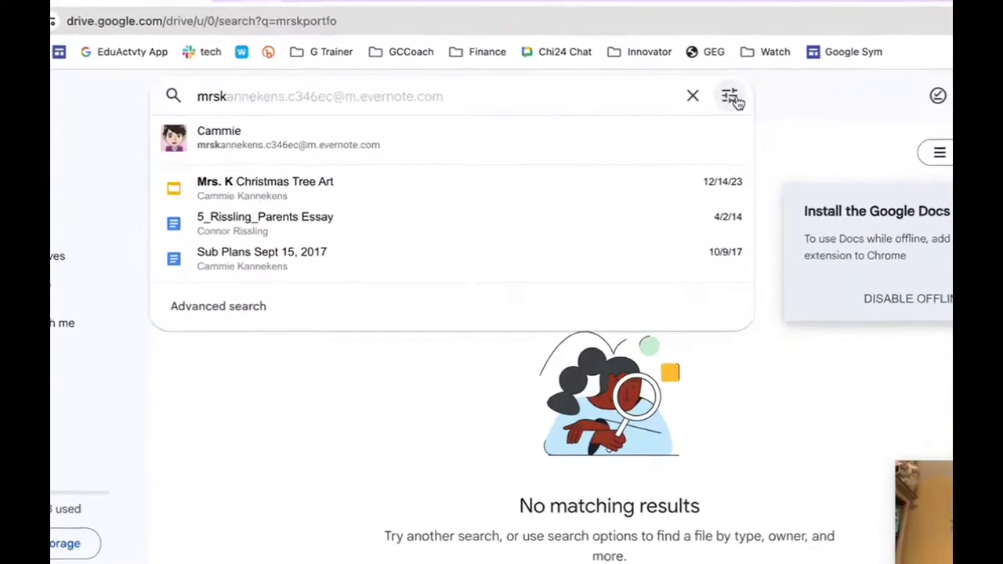
{"action": "left_click", "coordinate": [654, 114]}
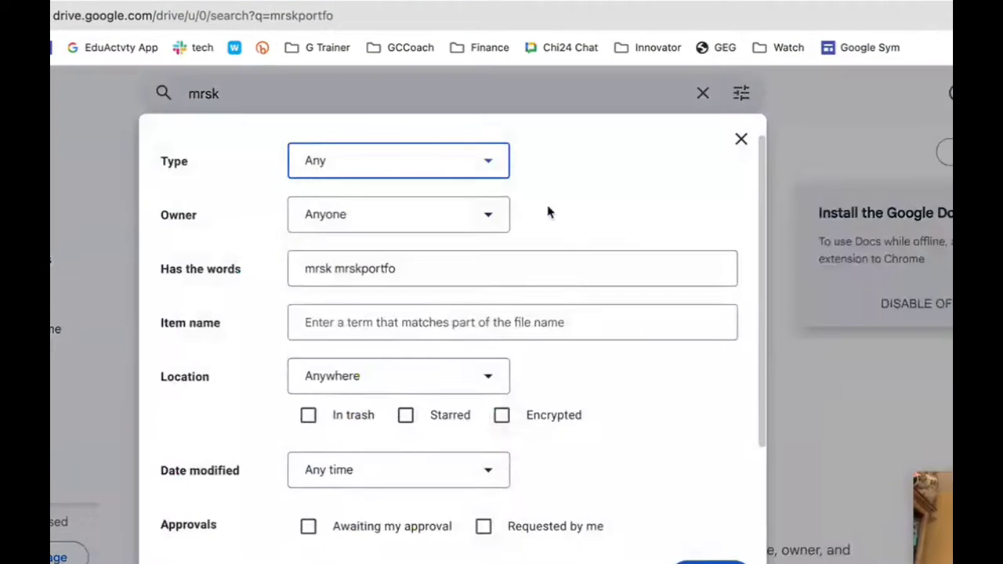
{"action": "left_click", "coordinate": [490, 164]}
{"action": "scroll", "coordinate": [428, 435], "scroll_direction": "down", "scroll_amount": 3}
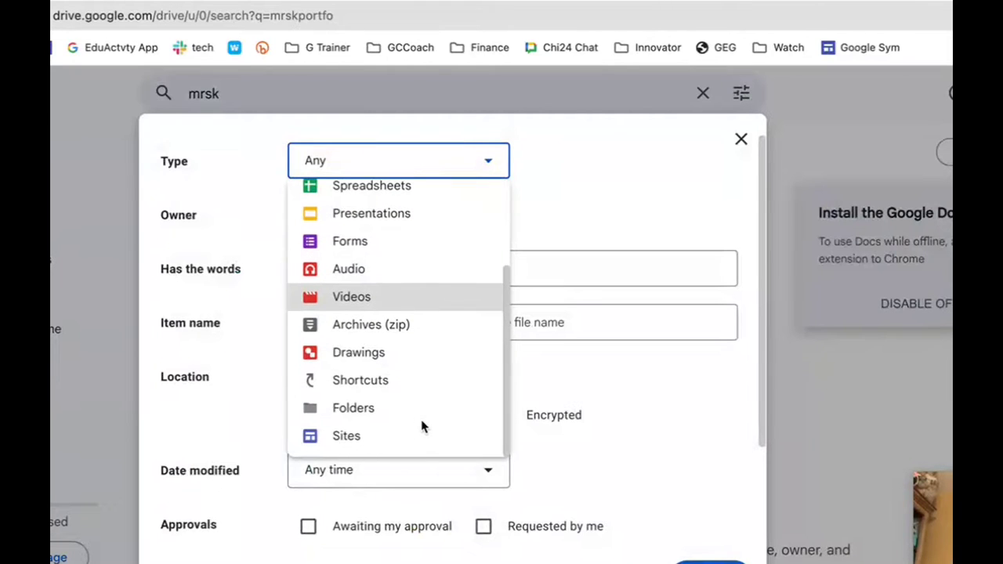
{"action": "left_click", "coordinate": [416, 433]}
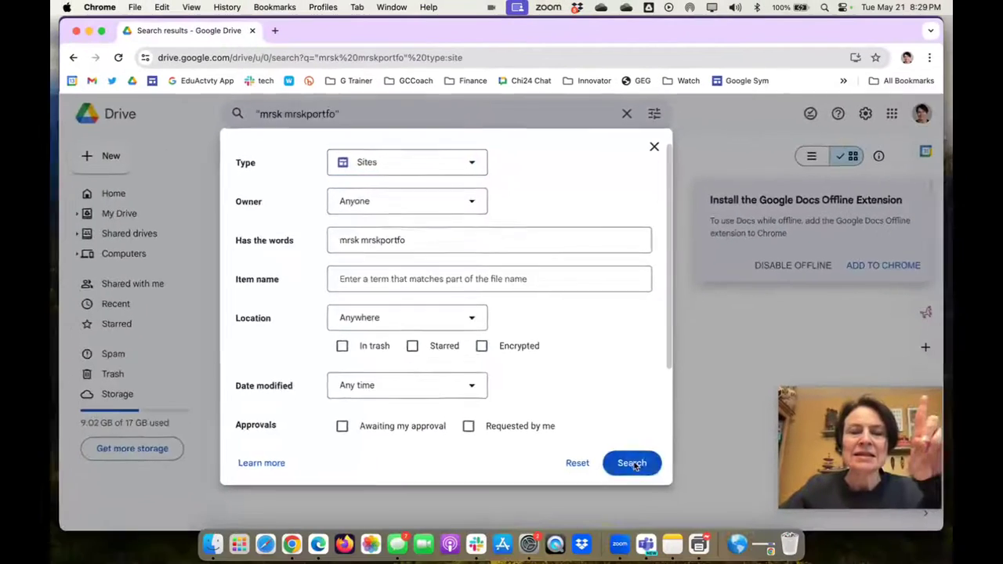
{"action": "left_click", "coordinate": [710, 563]}
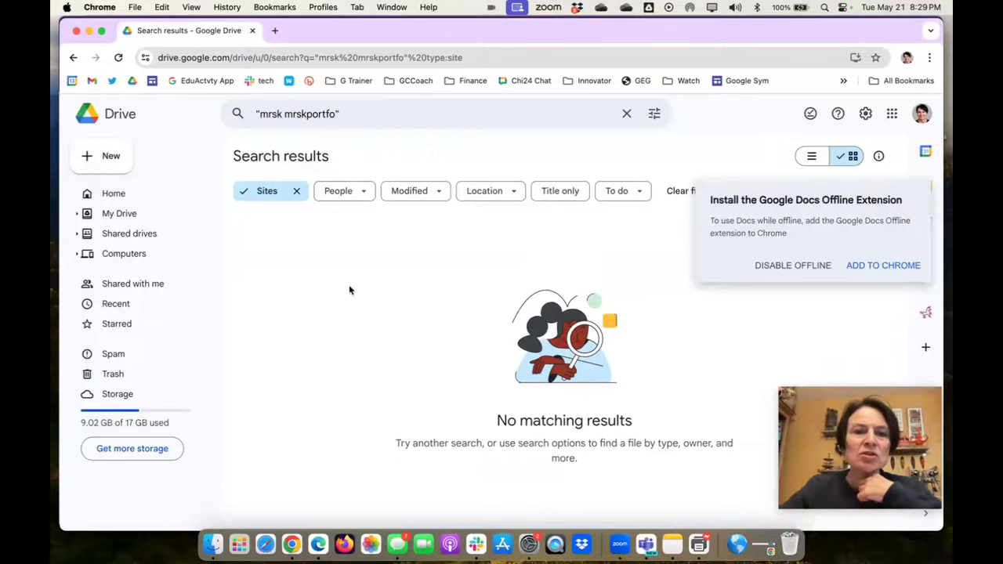
Open the MrsKportfolio site from Drive's Recent list in the Sites editor.
{"action": "key", "text": "super+bracketleft"}
{"action": "scroll", "coordinate": [362, 270], "scroll_direction": "down", "scroll_amount": 2}
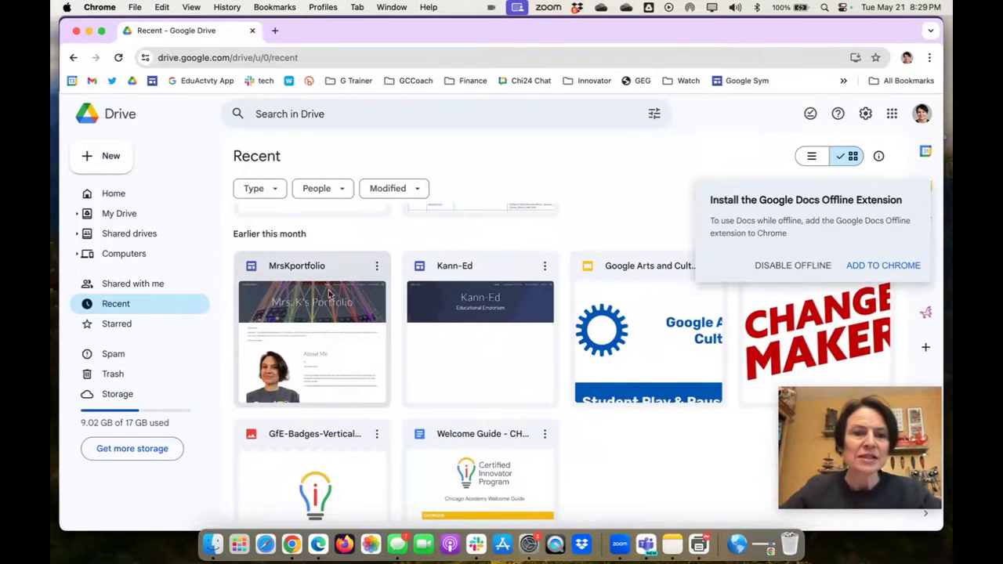
{"action": "mouse_move", "coordinate": [338, 272]}
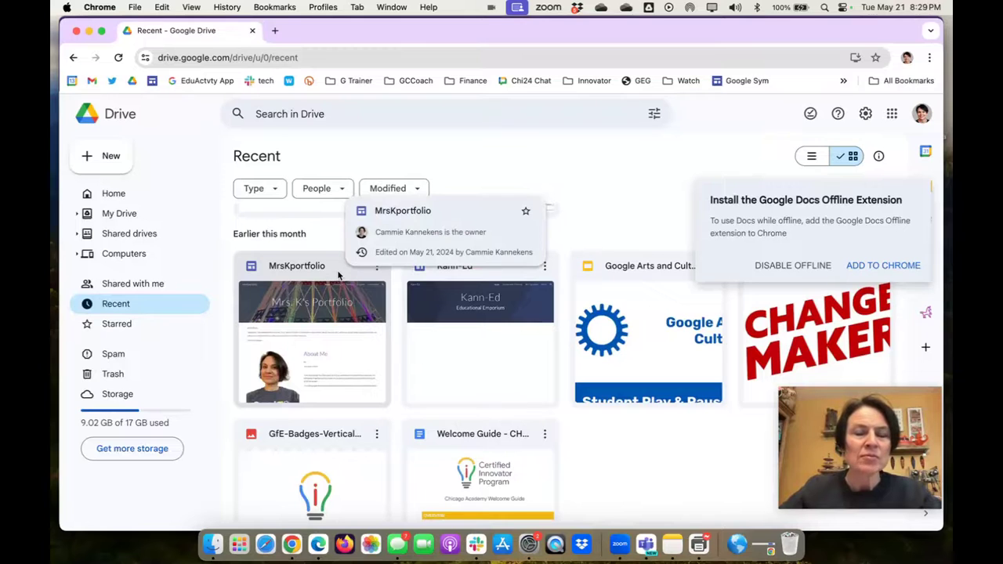
{"action": "left_click", "coordinate": [339, 274]}
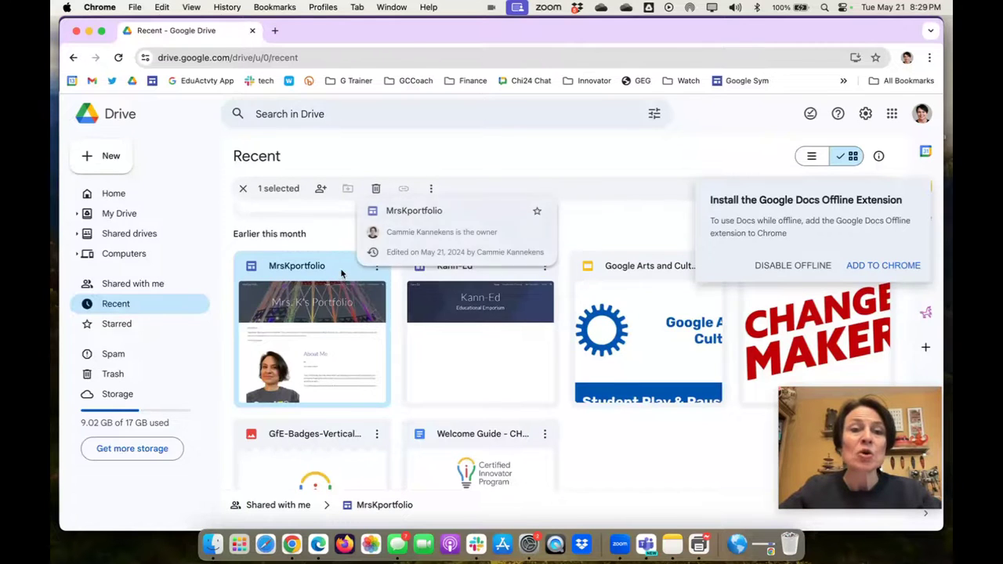
{"action": "double_click", "coordinate": [342, 277]}
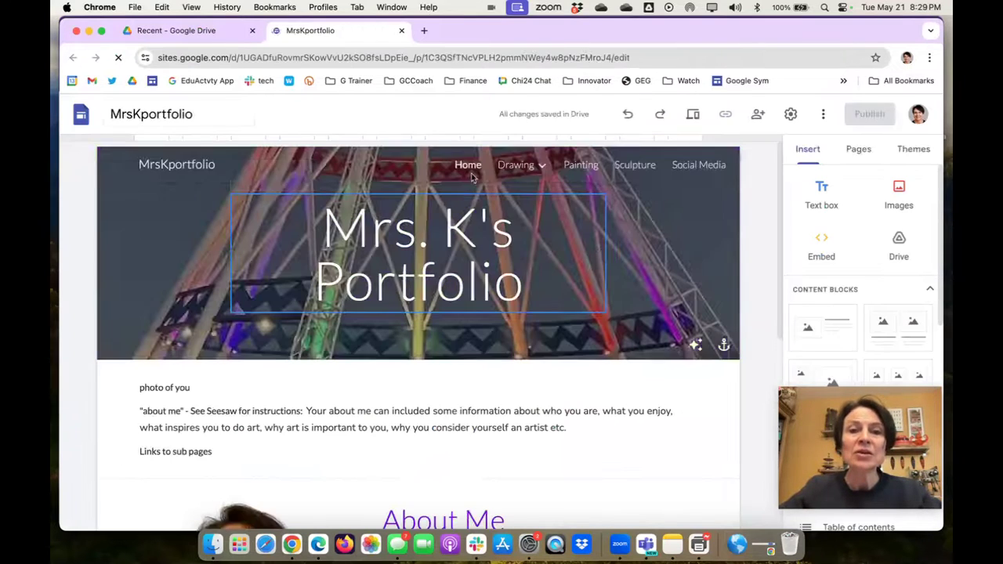
{"action": "left_click", "coordinate": [393, 234]}
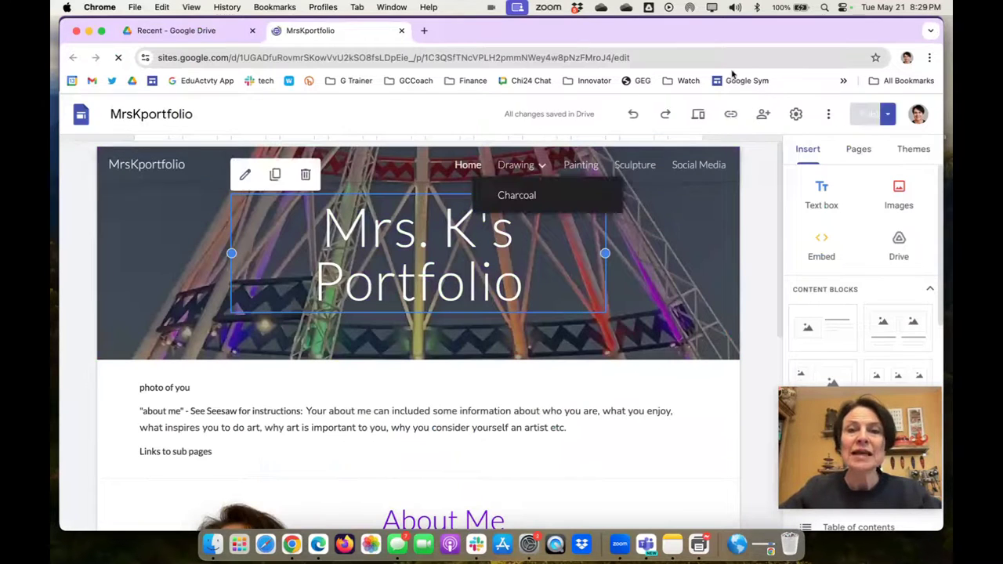
Review the site's sharing settings and the collaborator's access level, then close them.
{"action": "left_click", "coordinate": [747, 115]}
{"action": "left_click", "coordinate": [615, 303]}
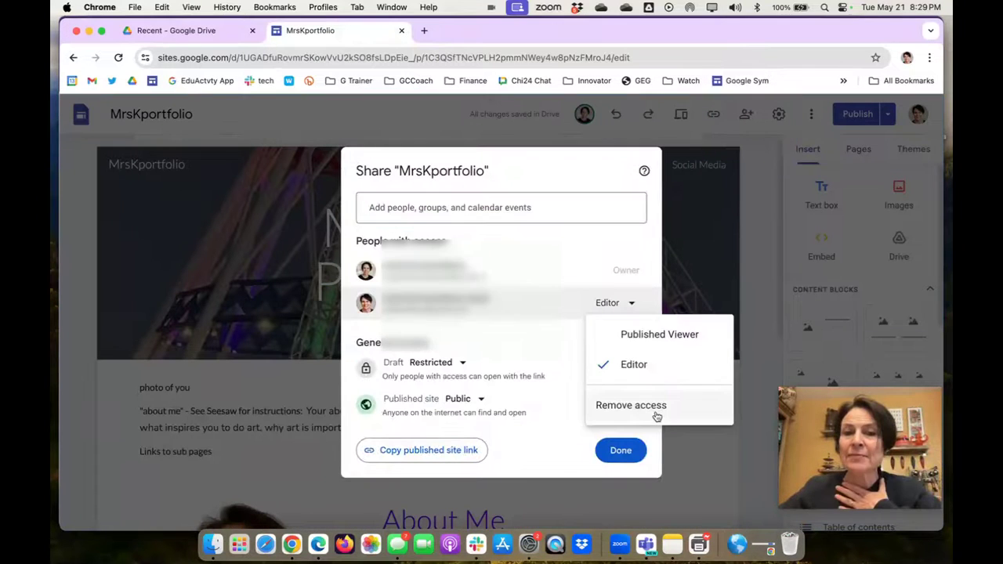
{"action": "left_click", "coordinate": [621, 450]}
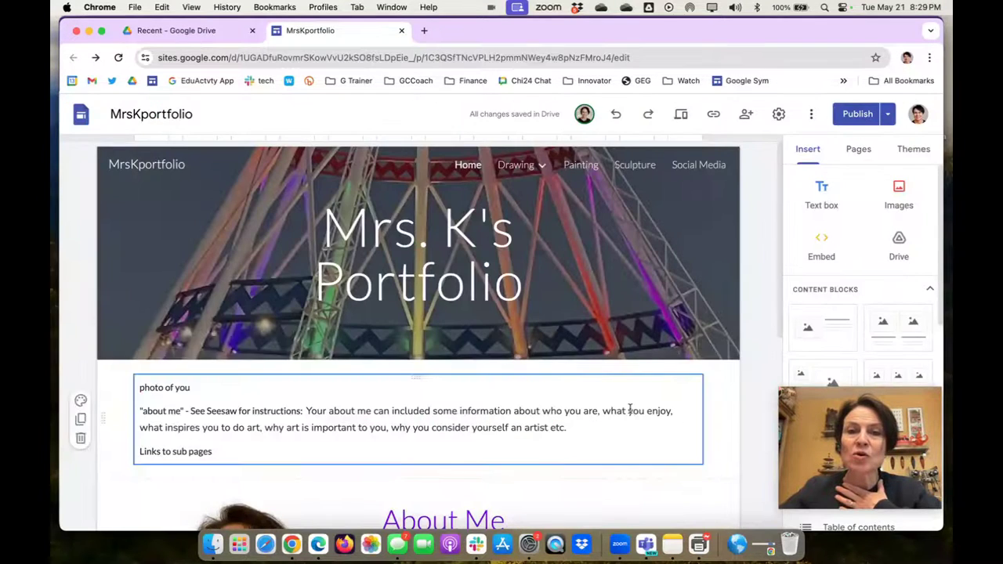
Duplicate the entire site as 'Copy of MrsKportfolio' in My Drive.
{"action": "left_click", "coordinate": [814, 115]}
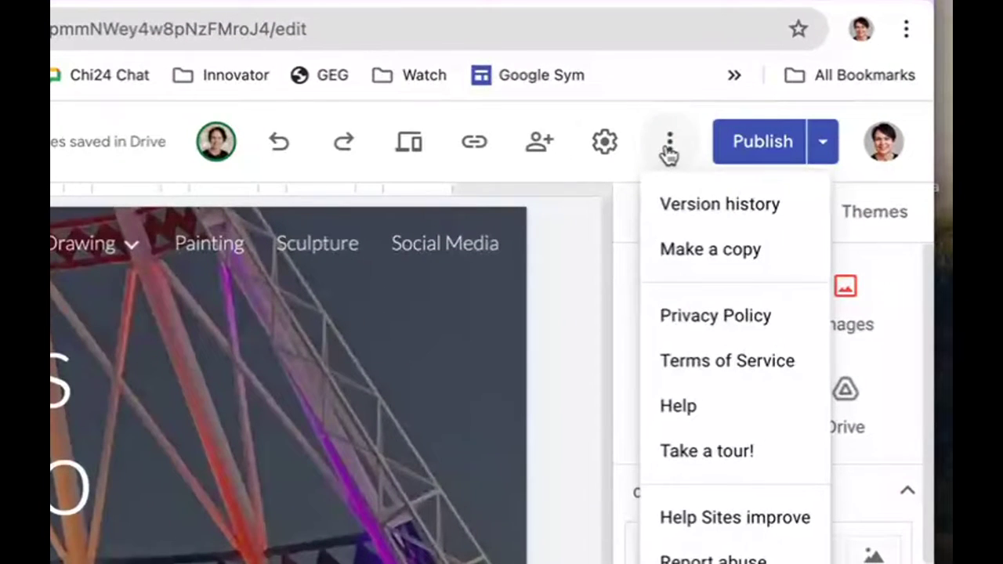
{"action": "left_click", "coordinate": [698, 253]}
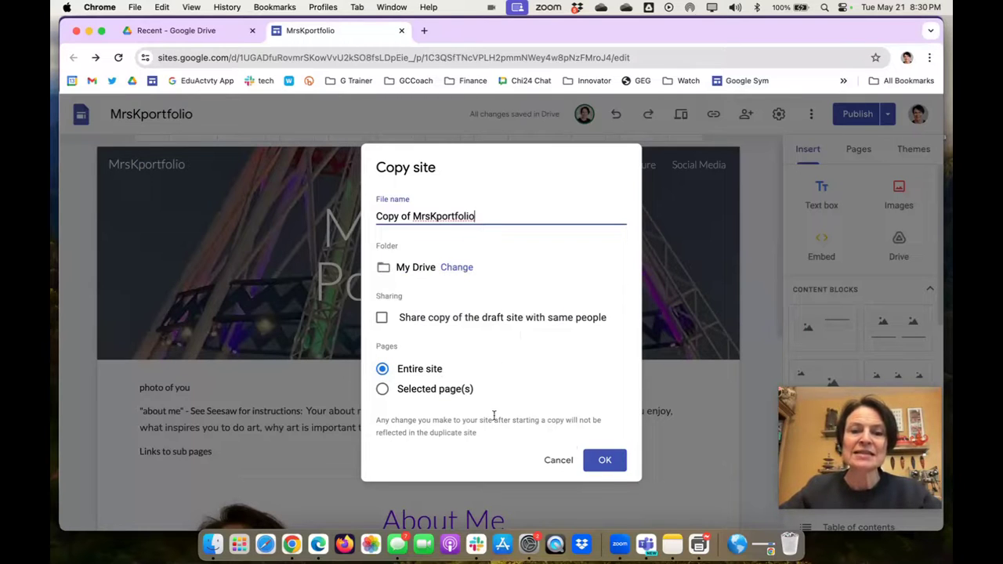
{"action": "left_click", "coordinate": [606, 461]}
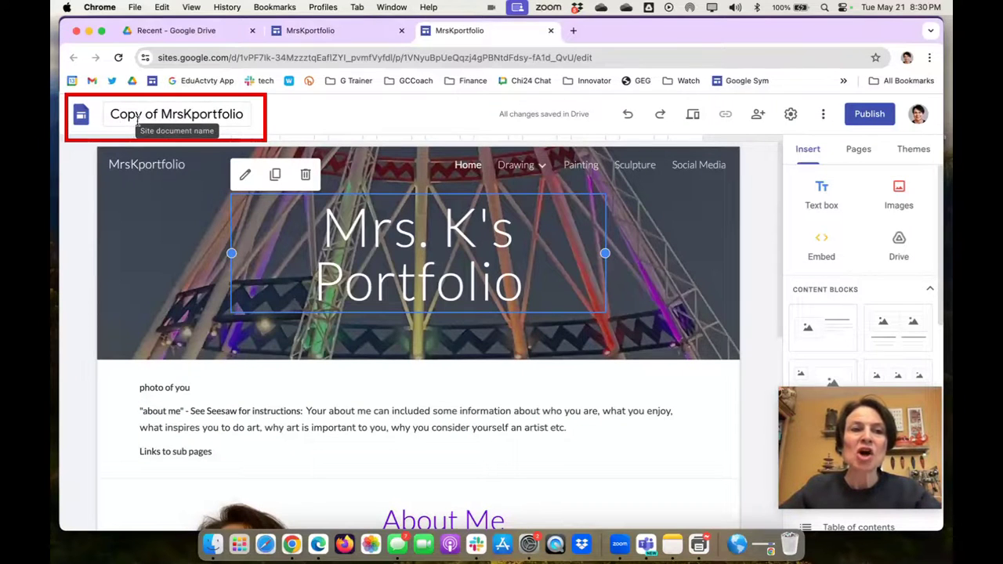
{"action": "left_click", "coordinate": [331, 31]}
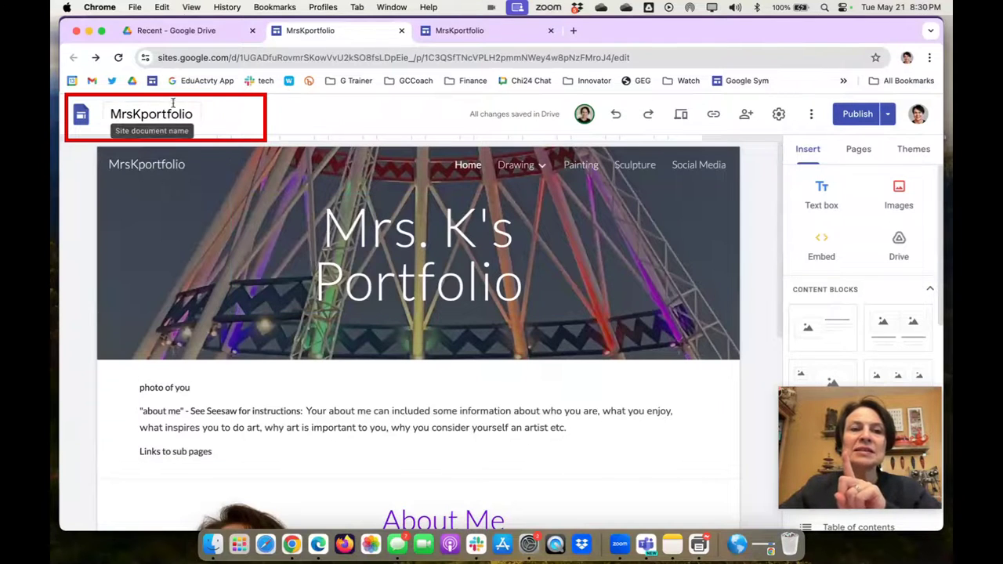
{"action": "left_click", "coordinate": [473, 32]}
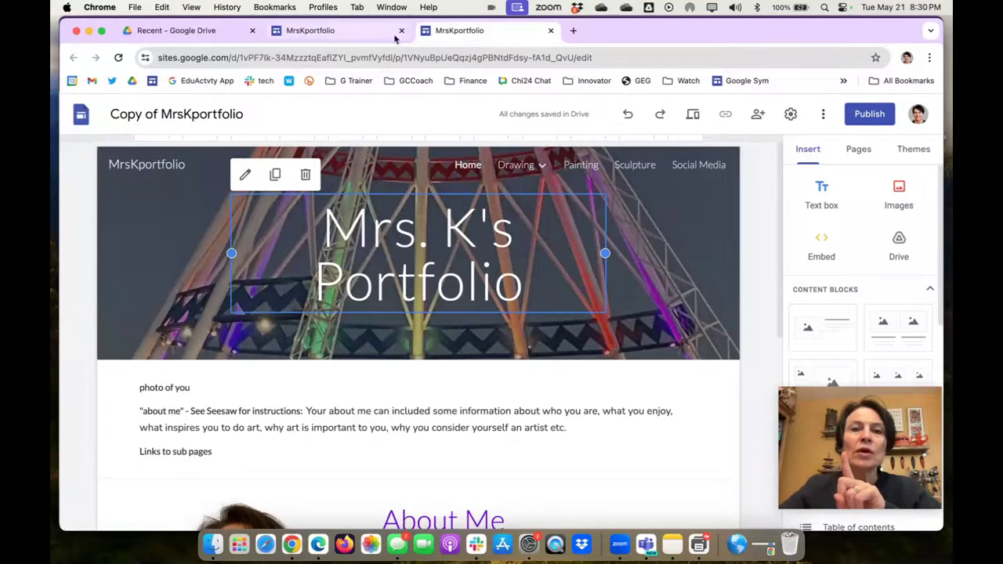
{"action": "left_click", "coordinate": [758, 114]}
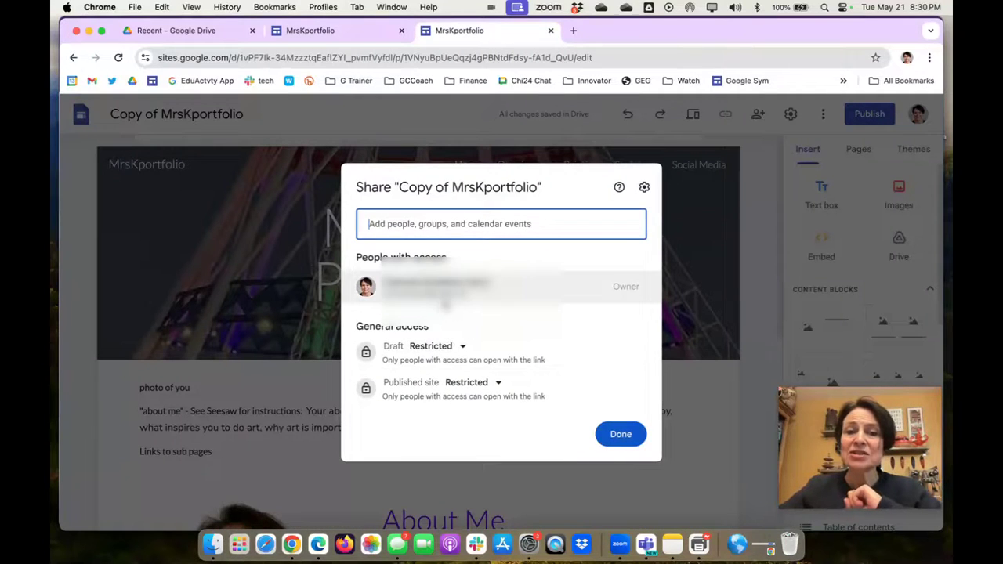
{"action": "mouse_move", "coordinate": [435, 283]}
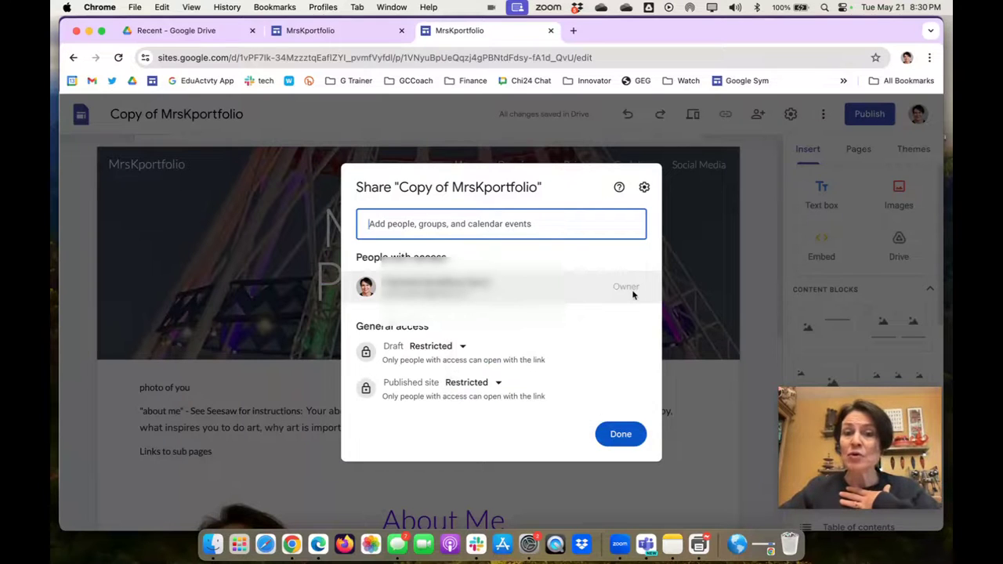
{"action": "left_click", "coordinate": [626, 437]}
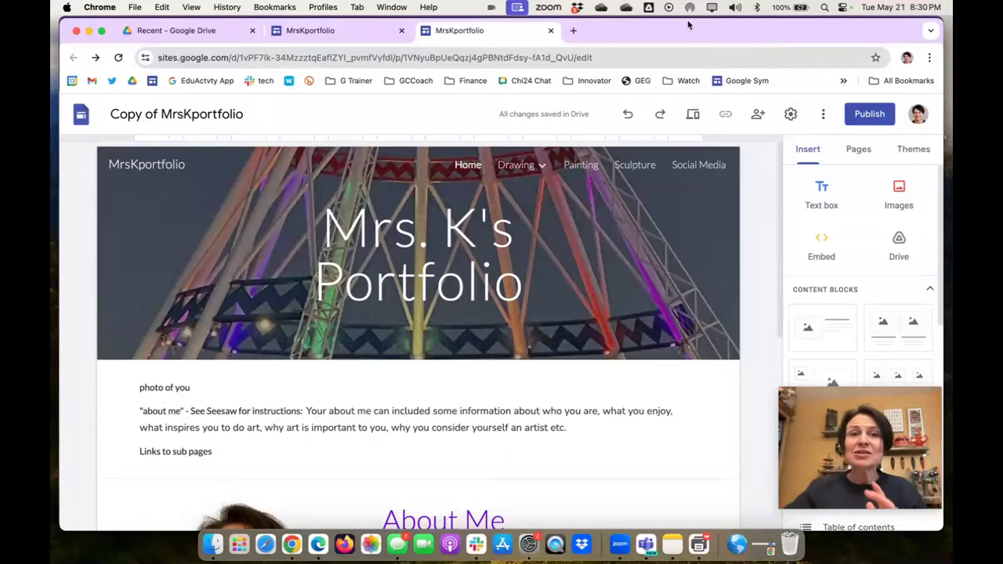
{"action": "left_click", "coordinate": [361, 29]}
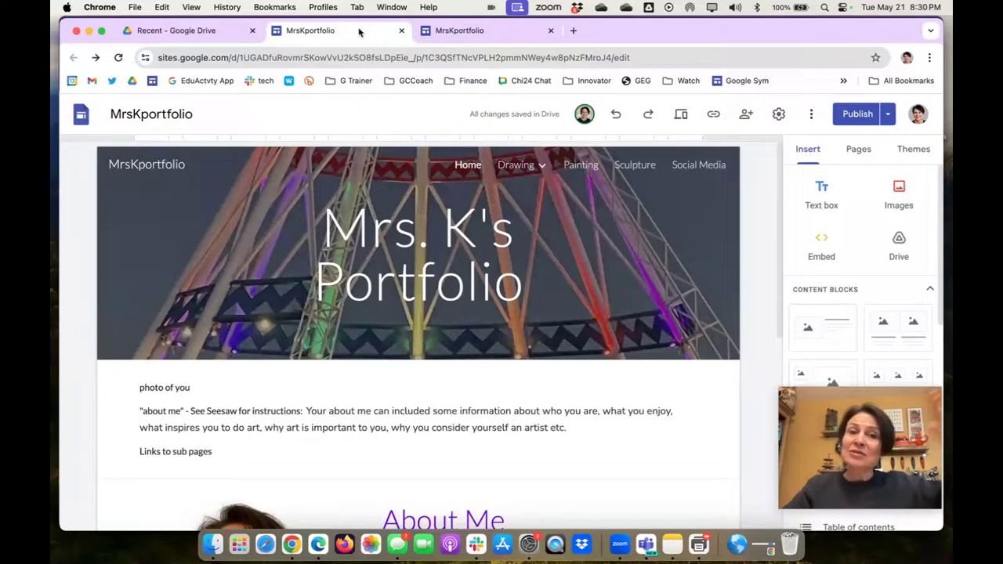
{"action": "left_click", "coordinate": [499, 31]}
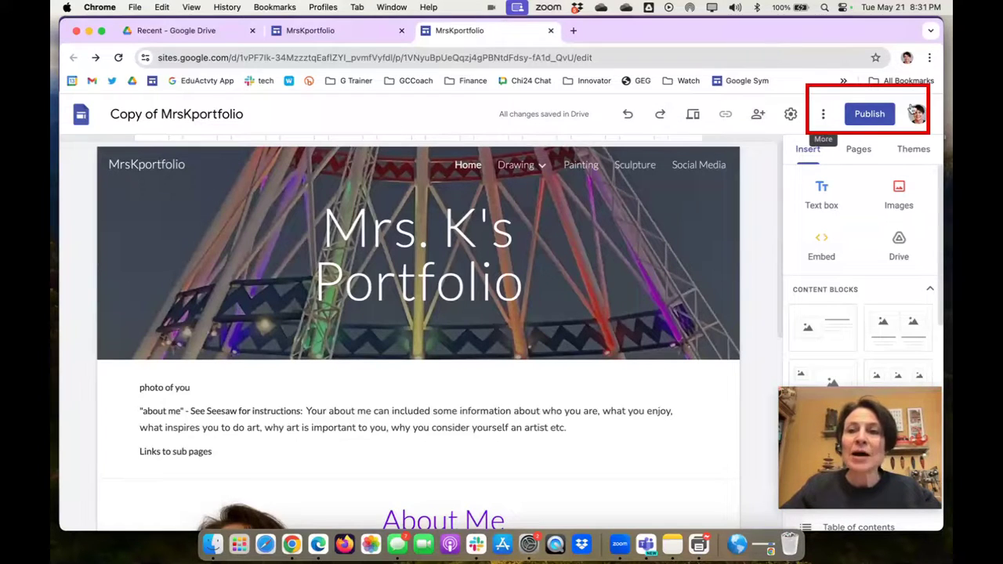
Publish the copy at sites.google.com/view/mrskportfolio and display its published site link.
{"action": "left_click", "coordinate": [868, 114]}
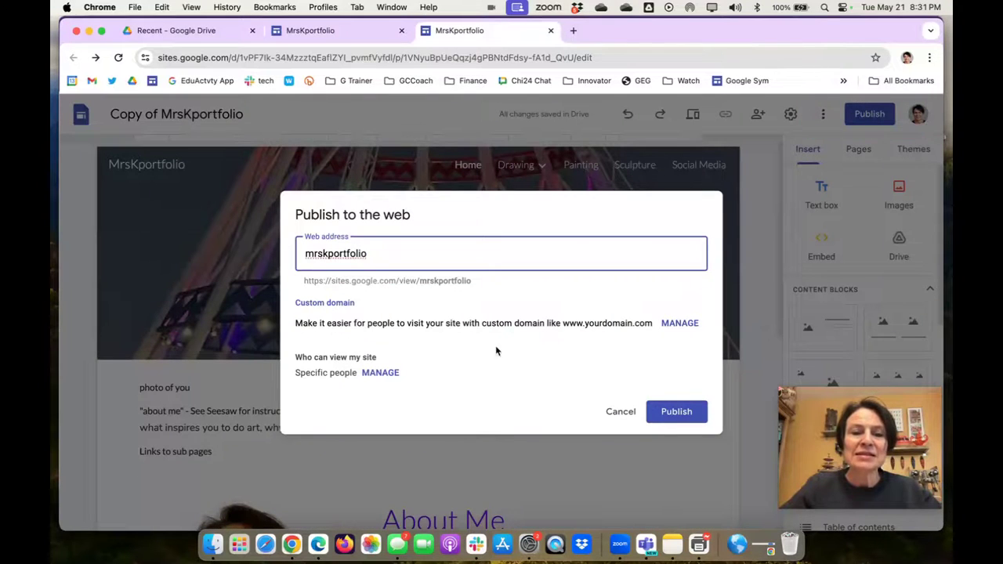
{"action": "left_click", "coordinate": [684, 412]}
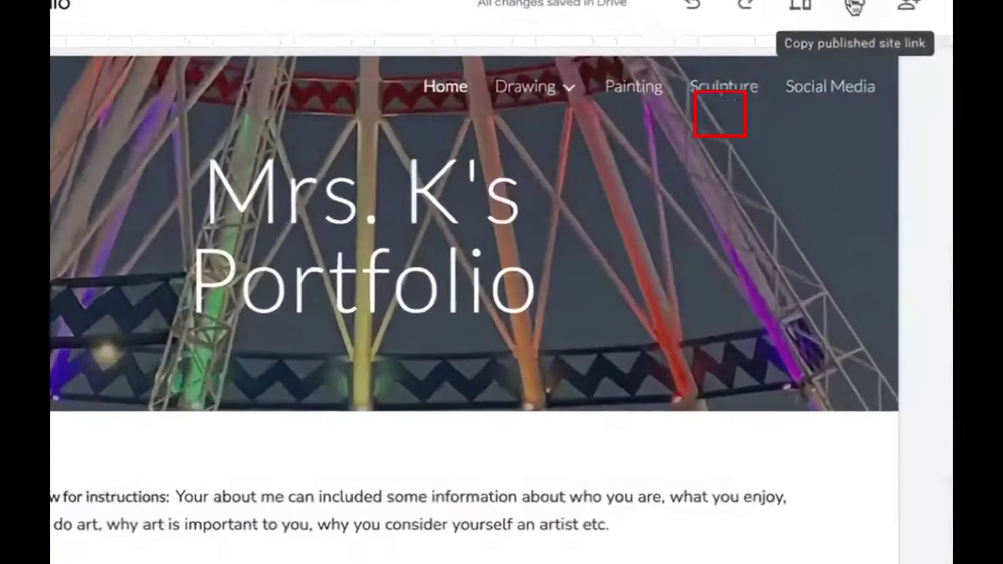
{"action": "left_click", "coordinate": [715, 115]}
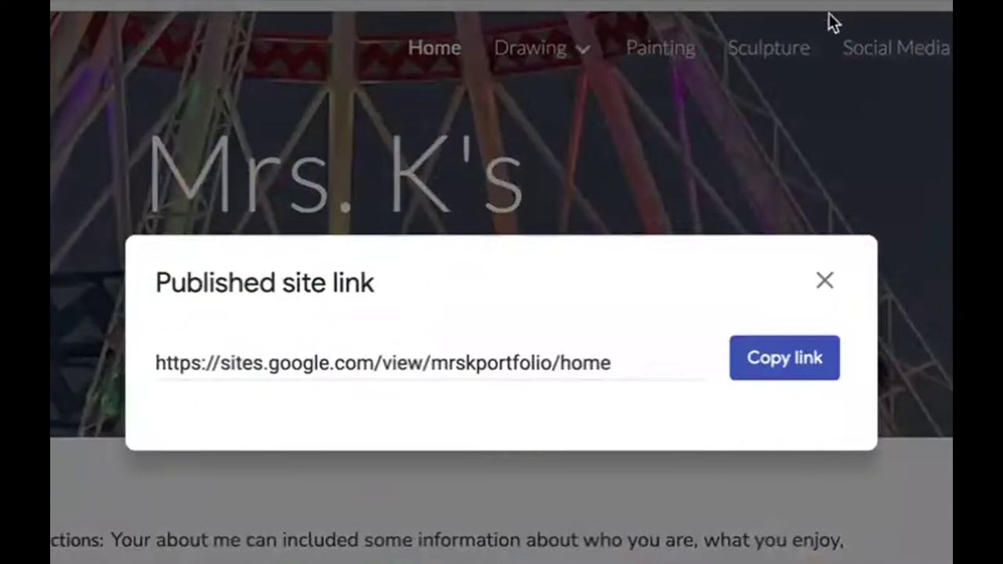